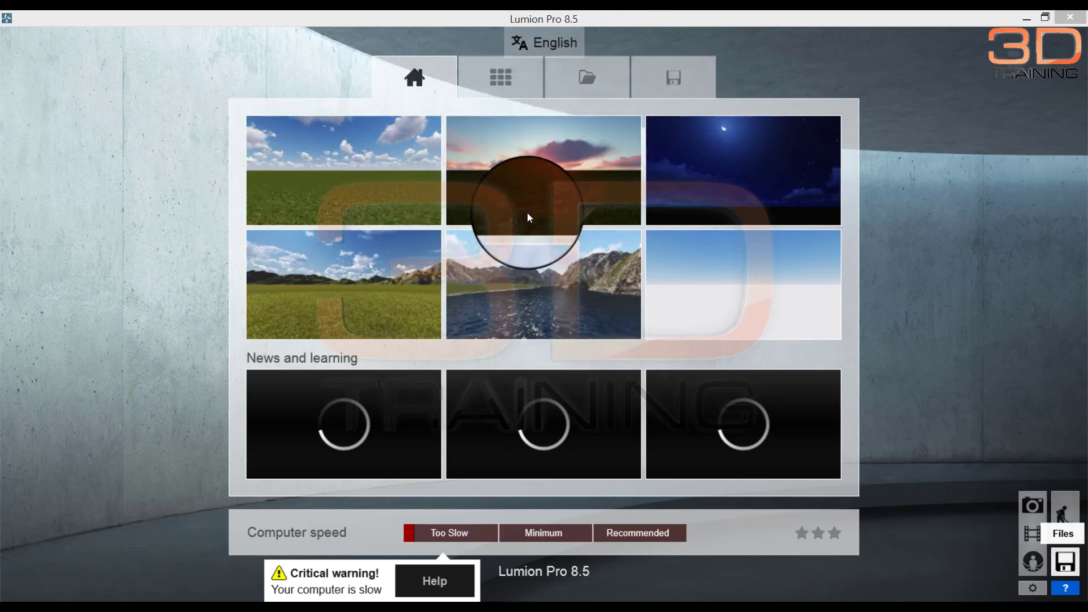
Step: Set the editor quality to the third star level in the program settings and accept the change
click(1033, 587)
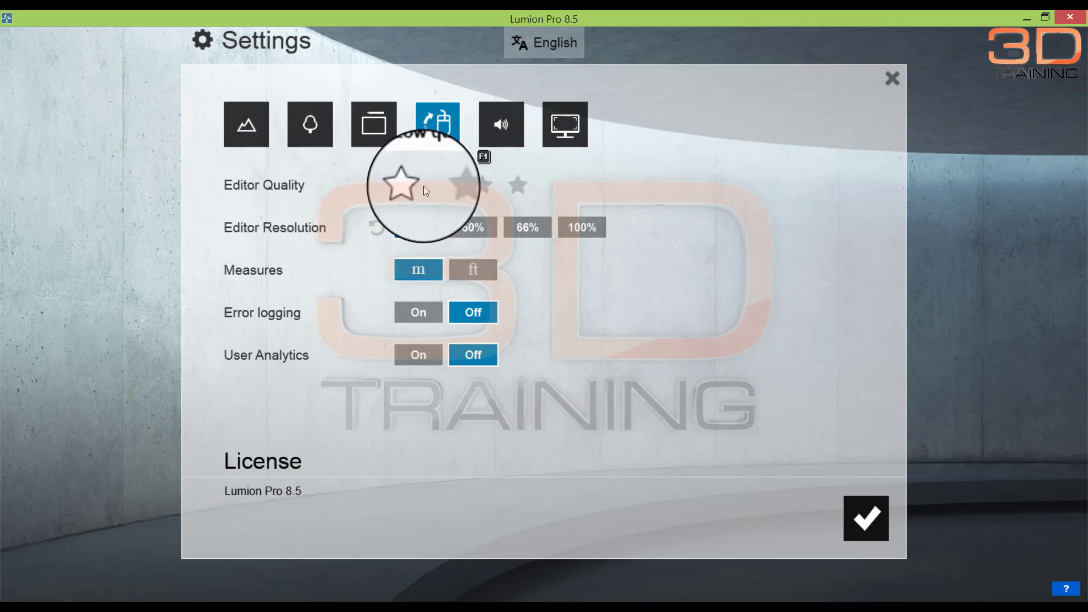
click(489, 187)
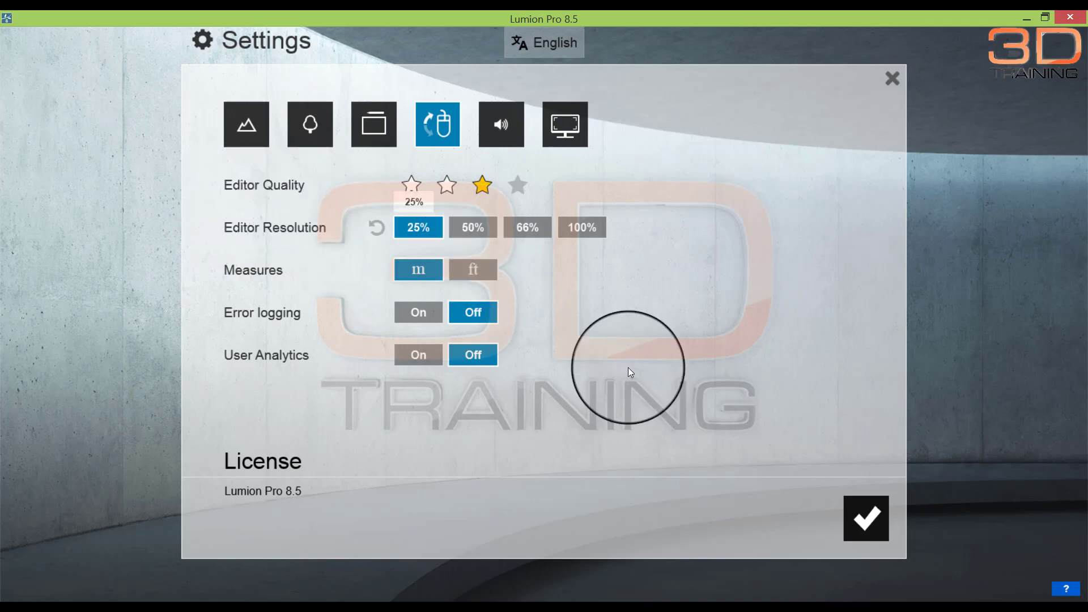
click(855, 521)
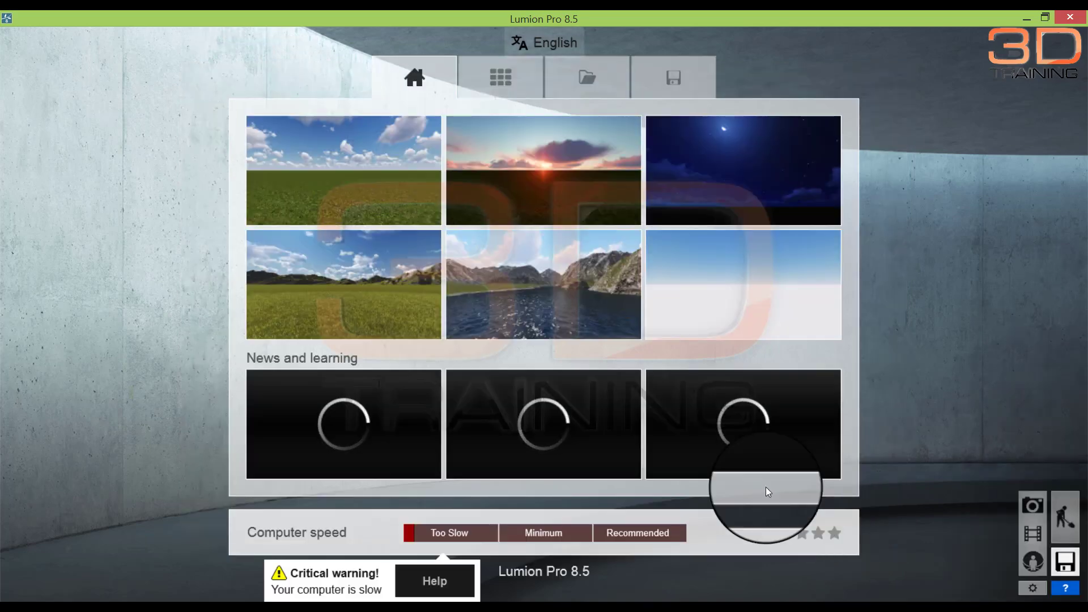
Step: Start a scene from the daytime flat grass preset and place the white two-storey house from the import library on the ground
click(382, 180)
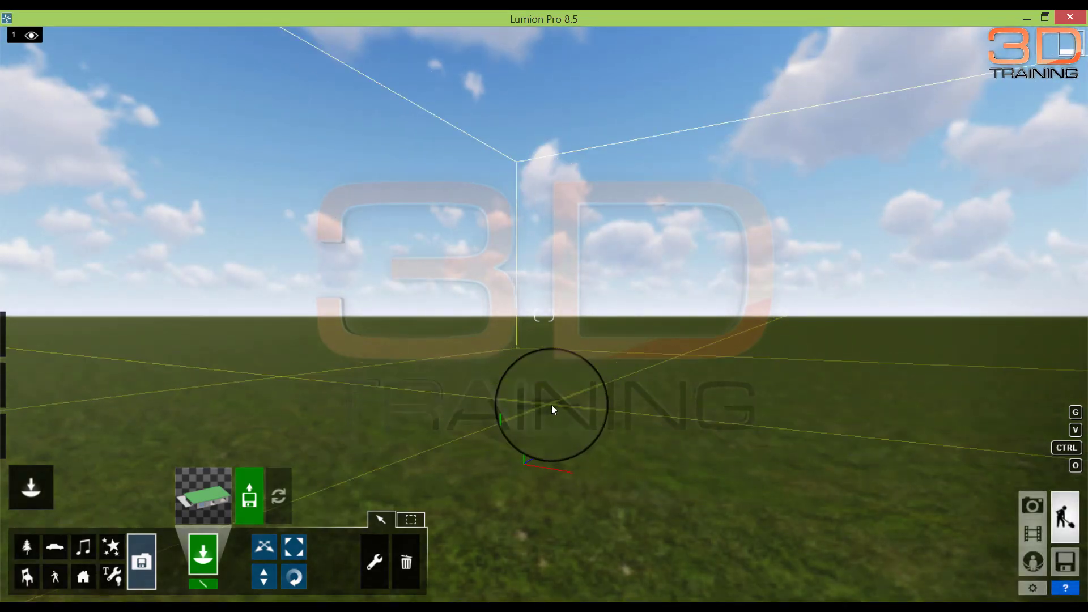
mouse_move(552, 404)
right_down()
mouse_move(549, 413)
mouse_move(553, 393)
mouse_move(513, 389)
mouse_move(549, 409)
mouse_move(553, 388)
mouse_move(559, 408)
mouse_move(517, 389)
mouse_move(551, 397)
mouse_move(550, 425)
mouse_move(556, 367)
mouse_move(552, 405)
right_up()
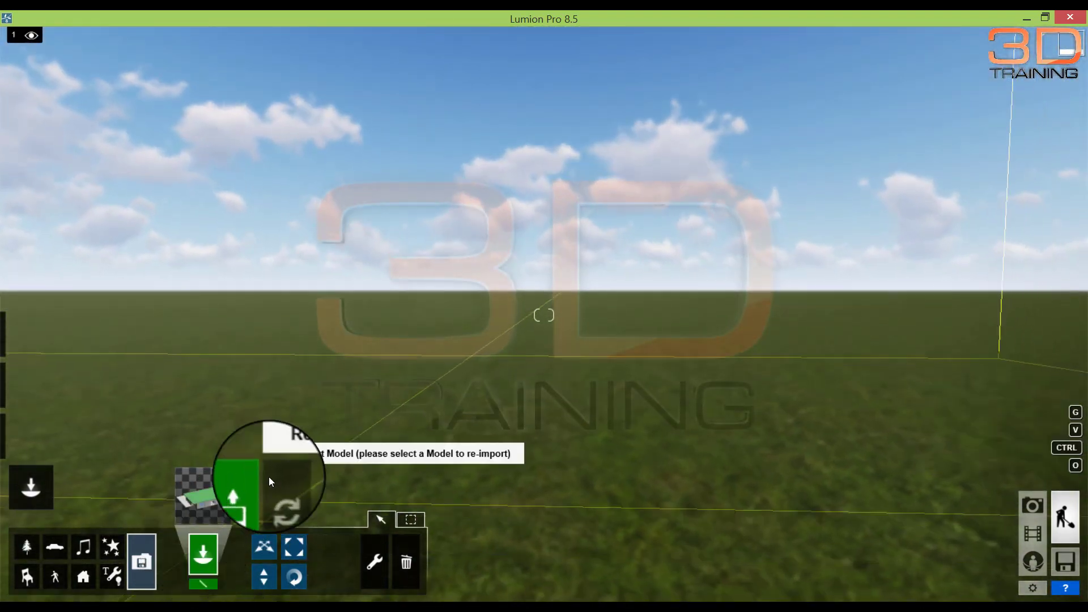
click(205, 508)
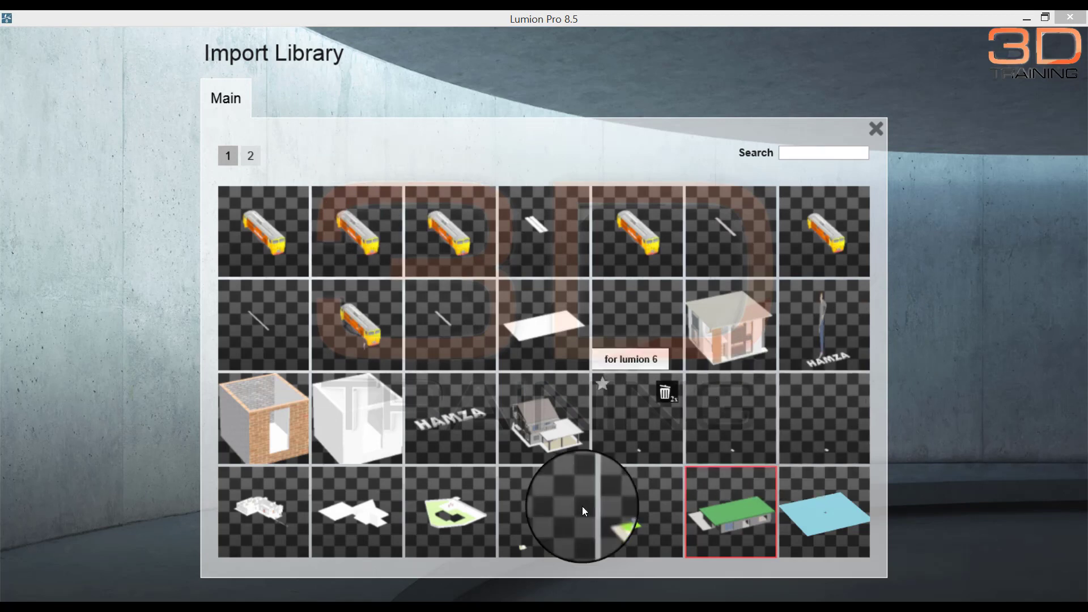
click(539, 420)
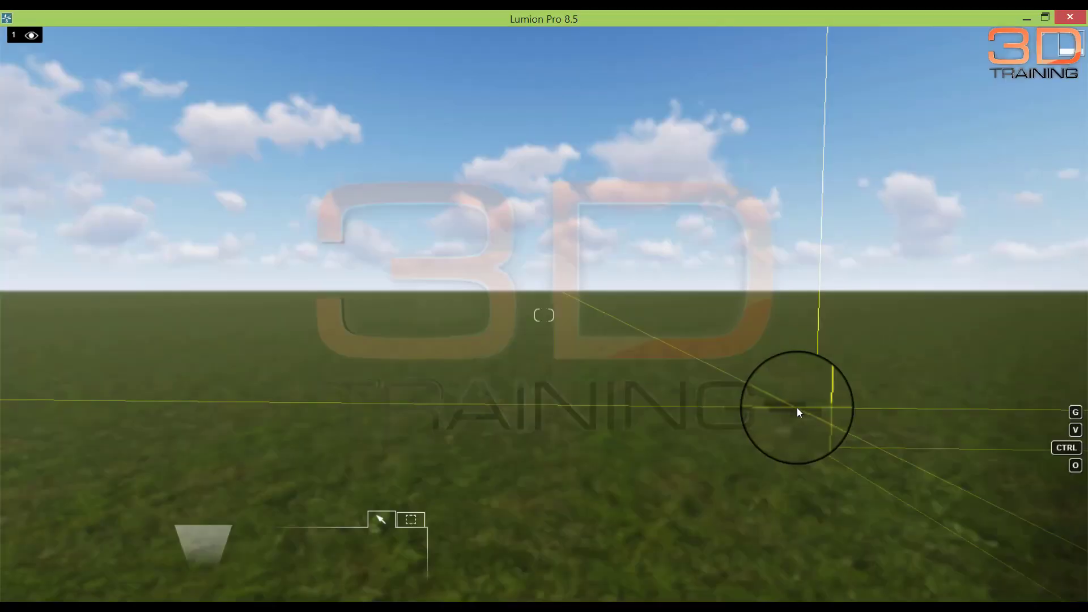
click(492, 335)
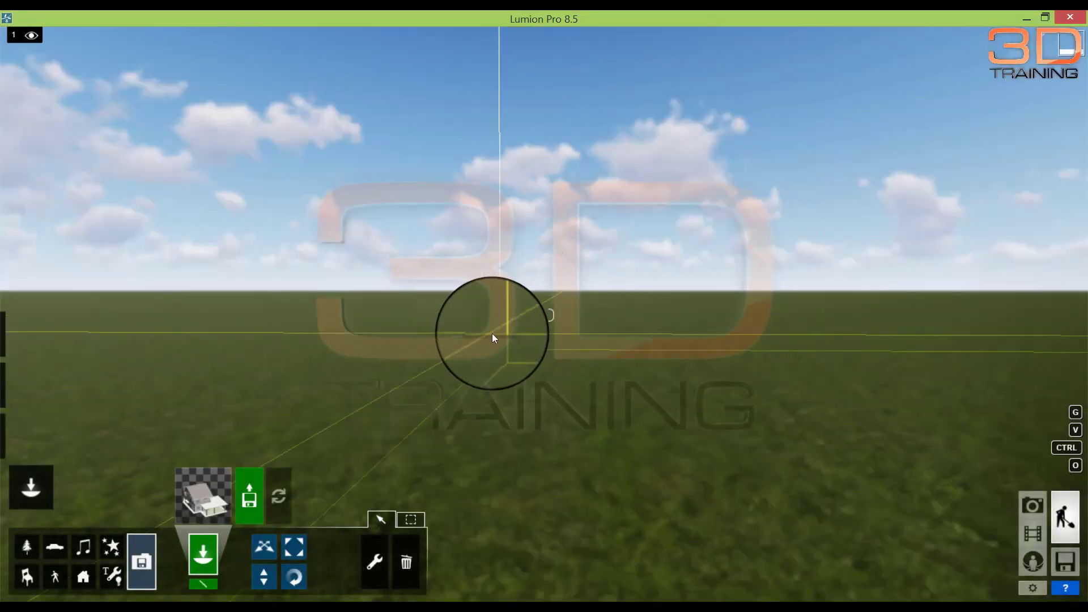
click(615, 391)
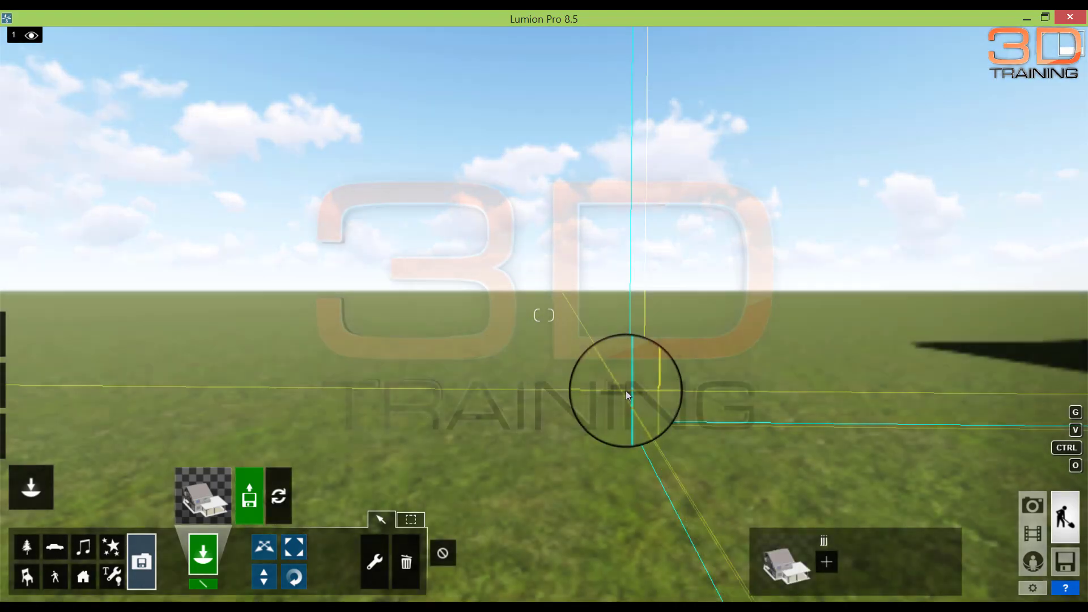
Step: Frame the whole house in the viewport and set the editor resolution to 50%
key(s)
key(s)
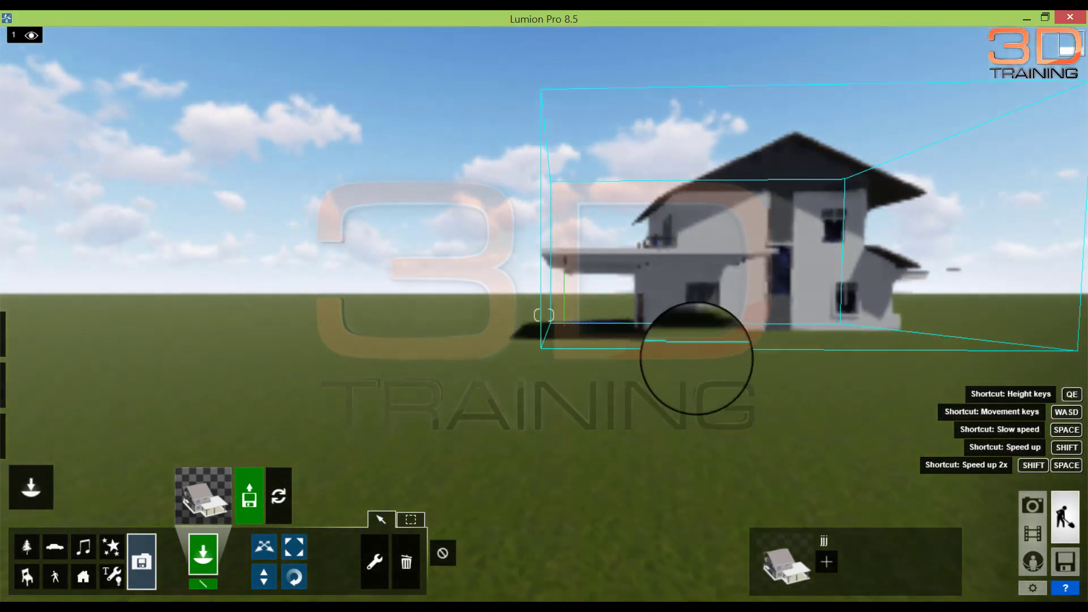
mouse_move(697, 359)
right_down()
mouse_move(676, 386)
mouse_move(737, 359)
mouse_move(649, 338)
mouse_move(675, 381)
mouse_move(705, 343)
right_up()
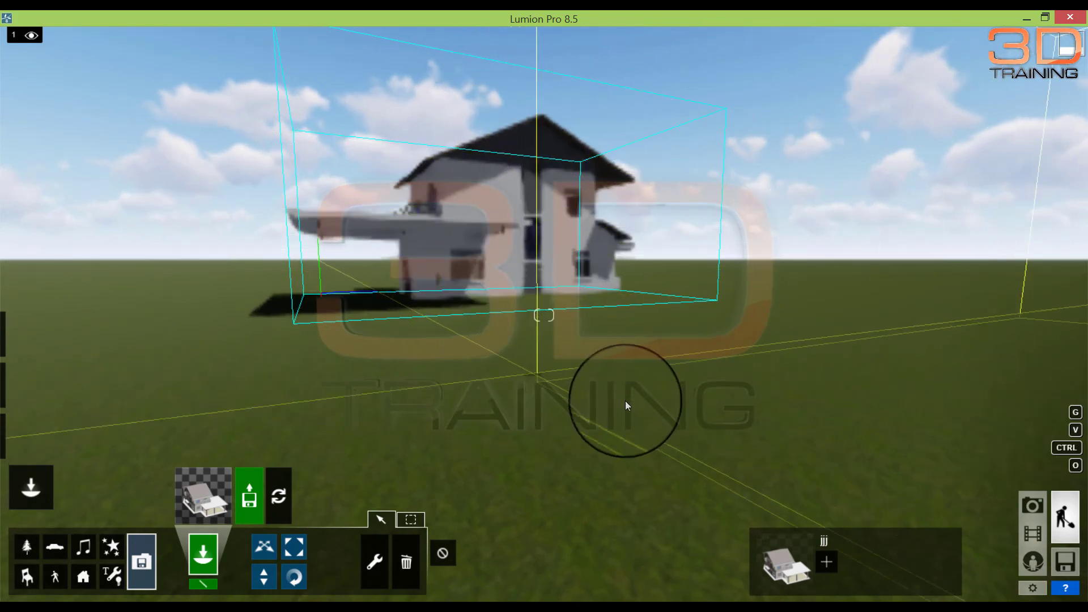
right_drag(449, 192, 631, 388)
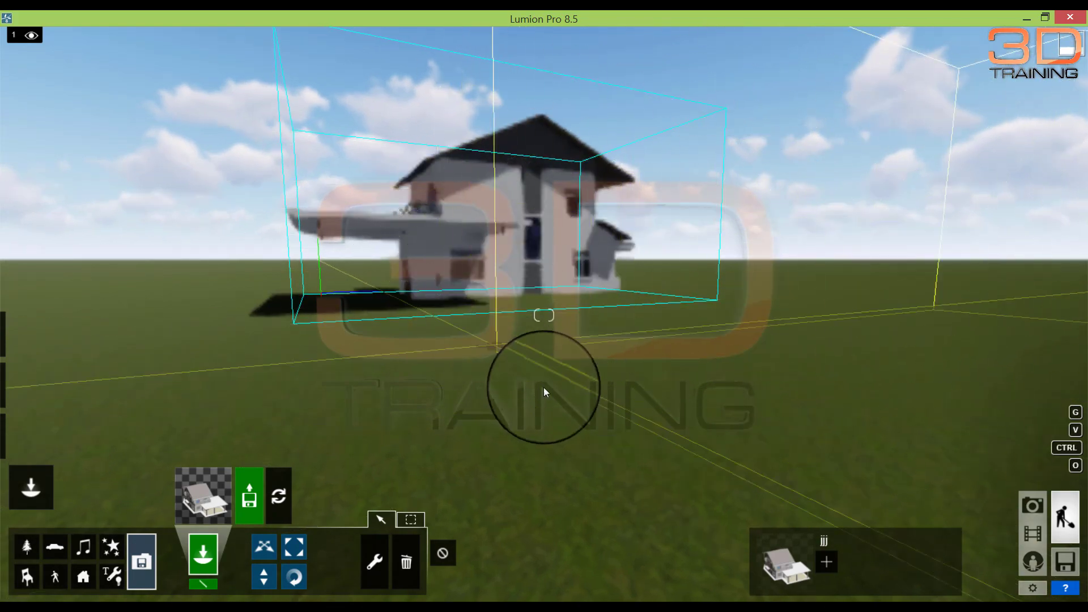
right_drag(539, 389, 544, 397)
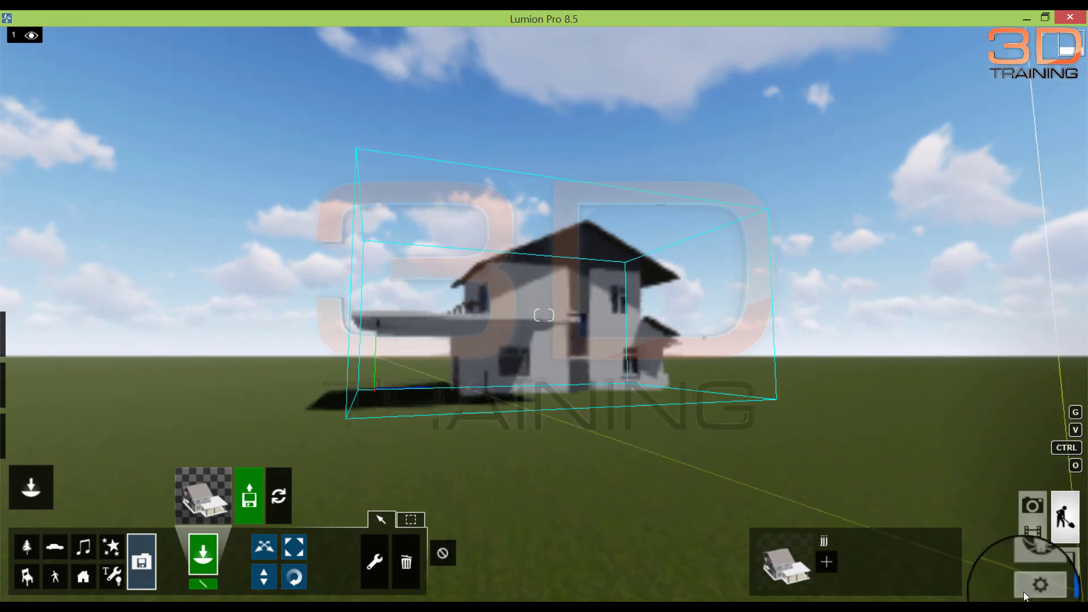
click(1033, 588)
click(490, 229)
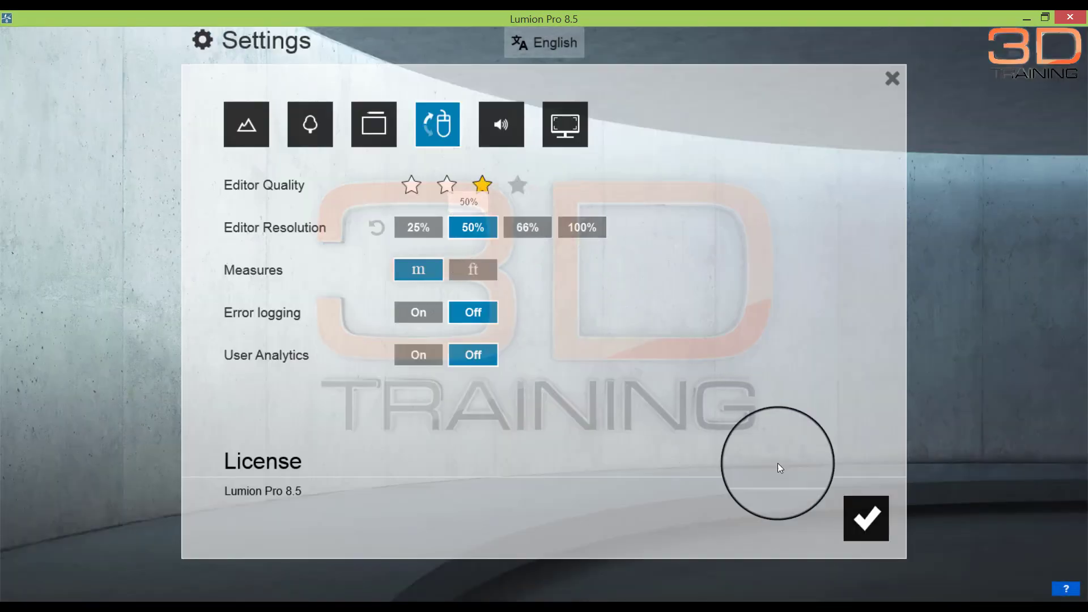
click(881, 517)
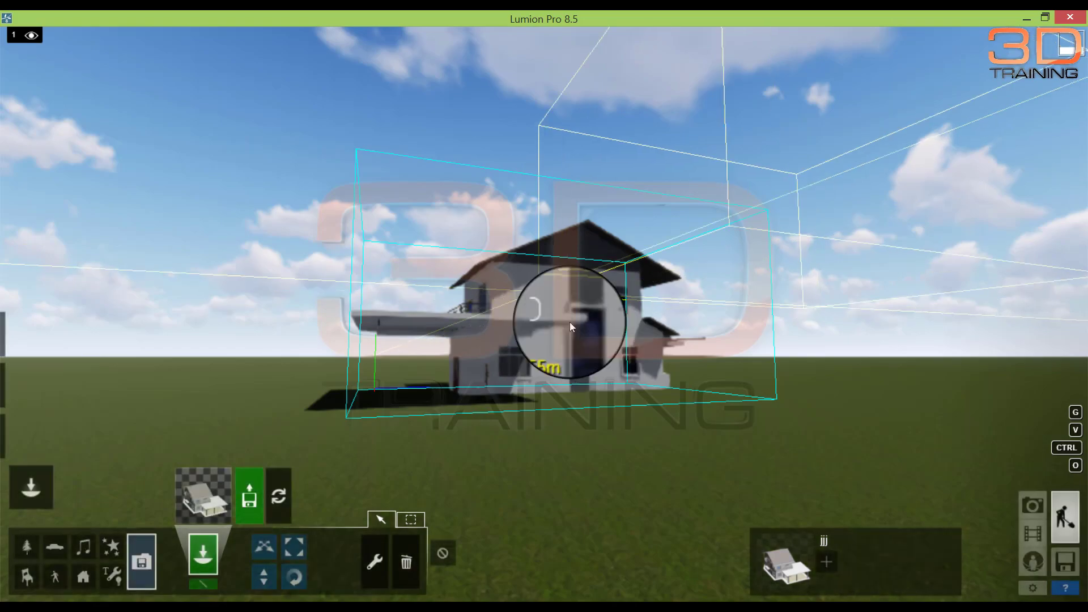
Step: Raise the editor resolution to 66% and apply the settings
right_drag(569, 322, 569, 238)
right_drag(591, 349, 590, 399)
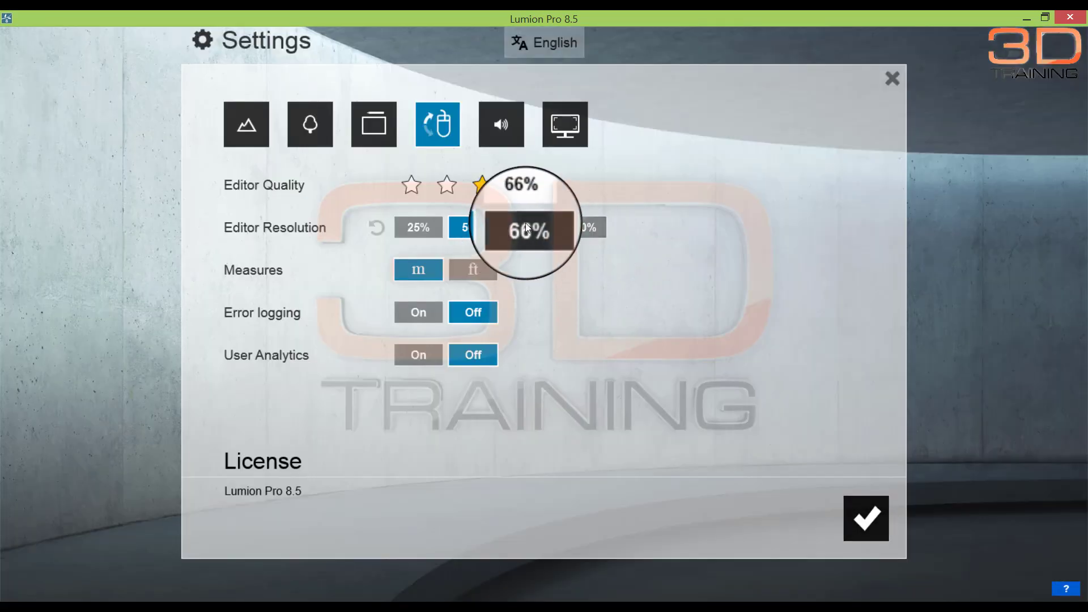
click(525, 224)
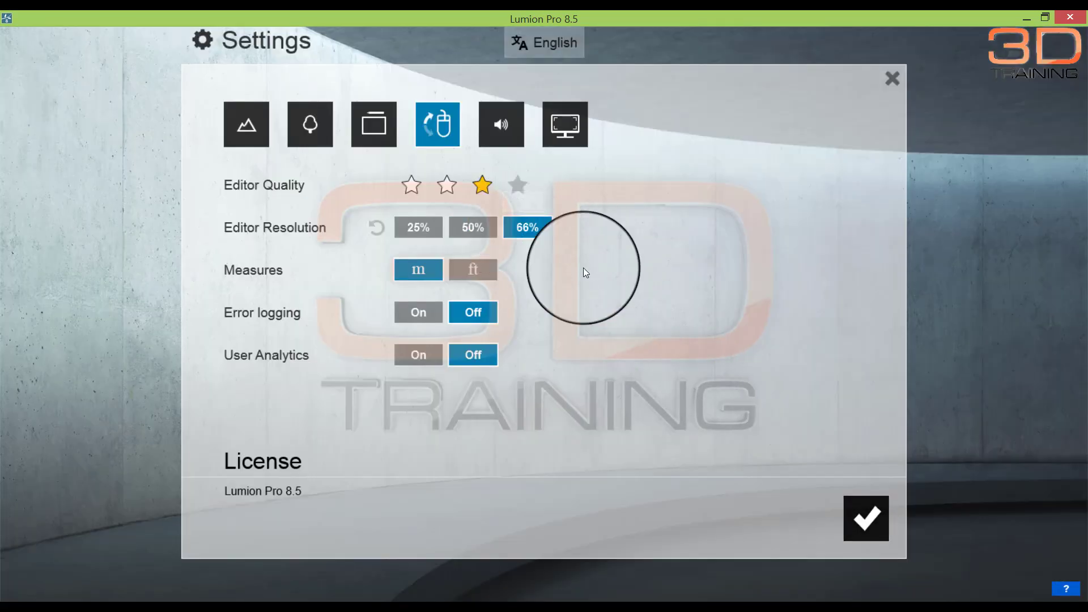
click(869, 525)
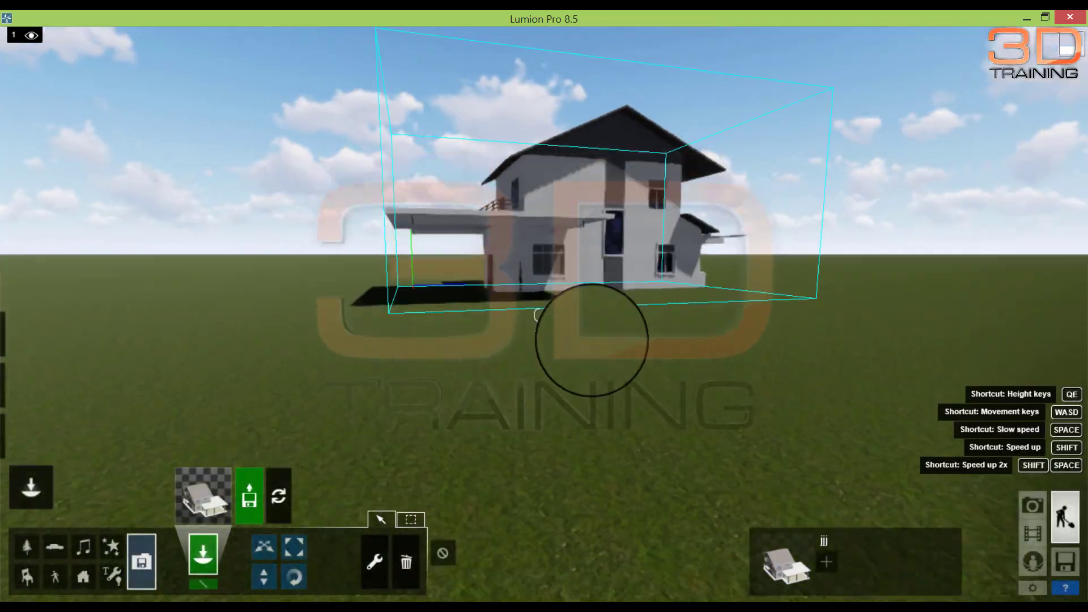
Step: Examine the house's facade, roof, windows and balcony railing from several sides to judge the display at 66% editor resolution
right_drag(592, 340, 530, 372)
key(w)
key(s)
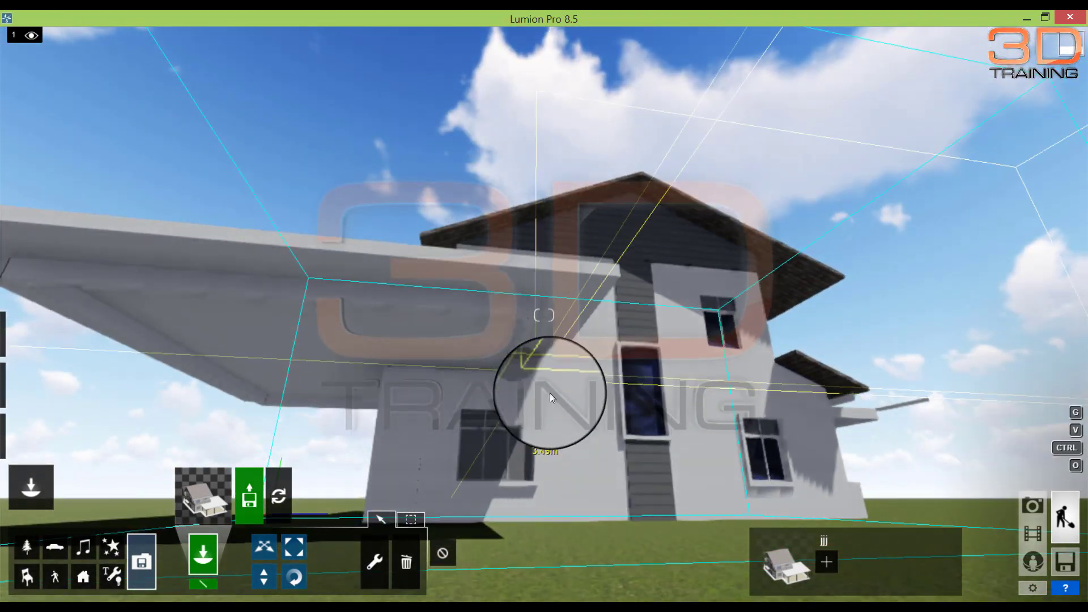
right_drag(614, 429, 648, 425)
key(q)
key(q)
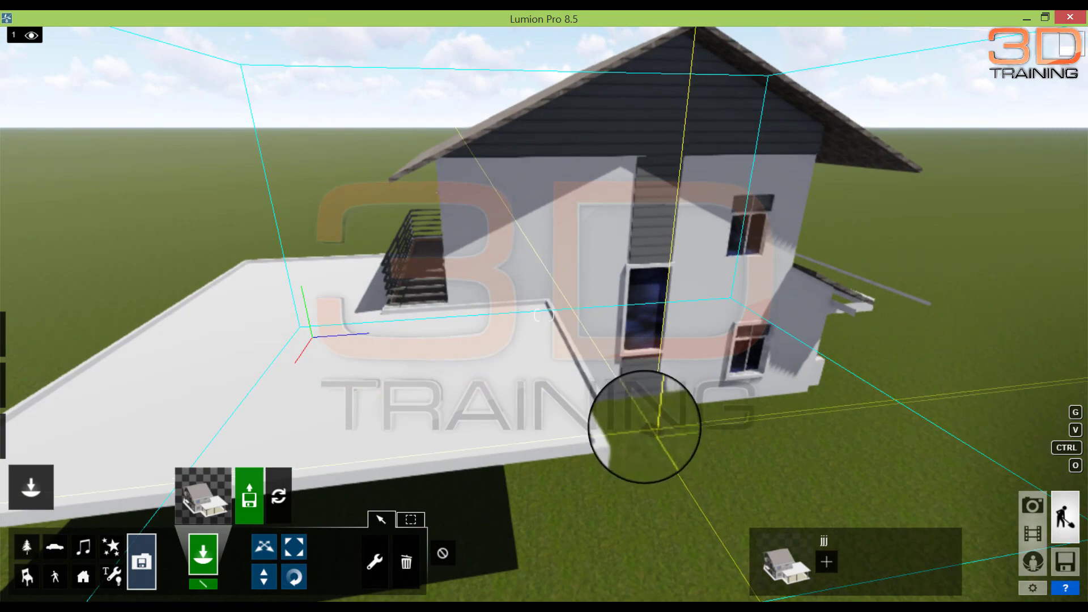
right_drag(644, 430, 644, 427)
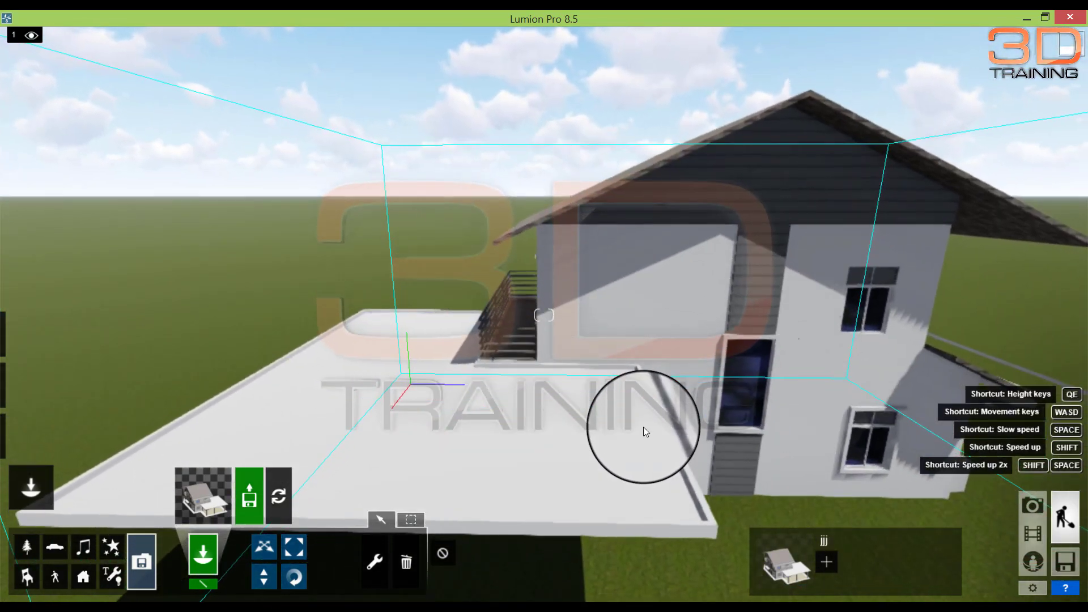
scroll(642, 426, down, 5)
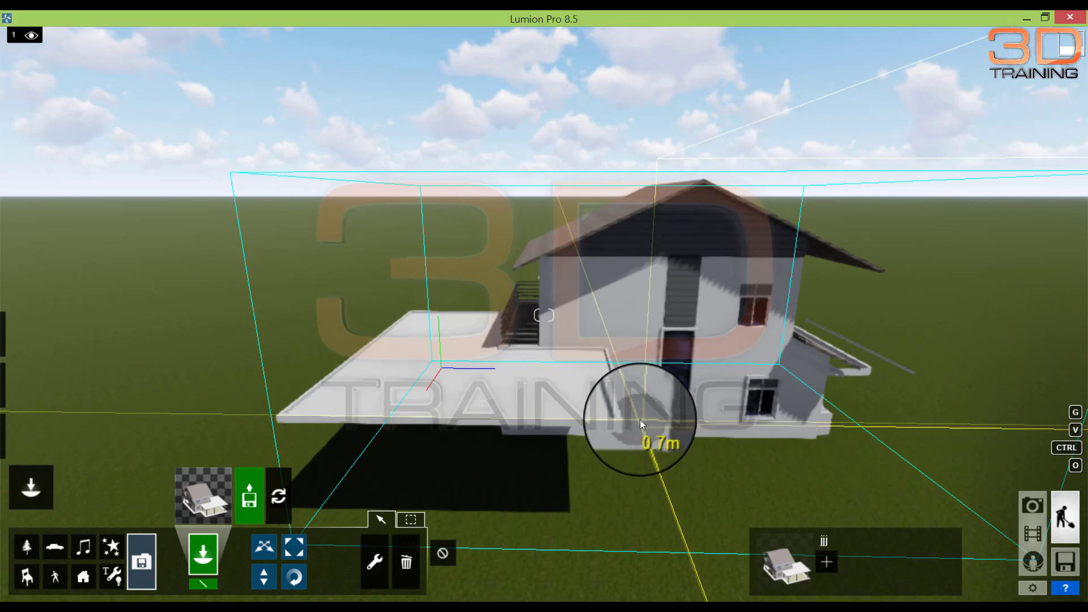
right_drag(731, 457, 731, 457)
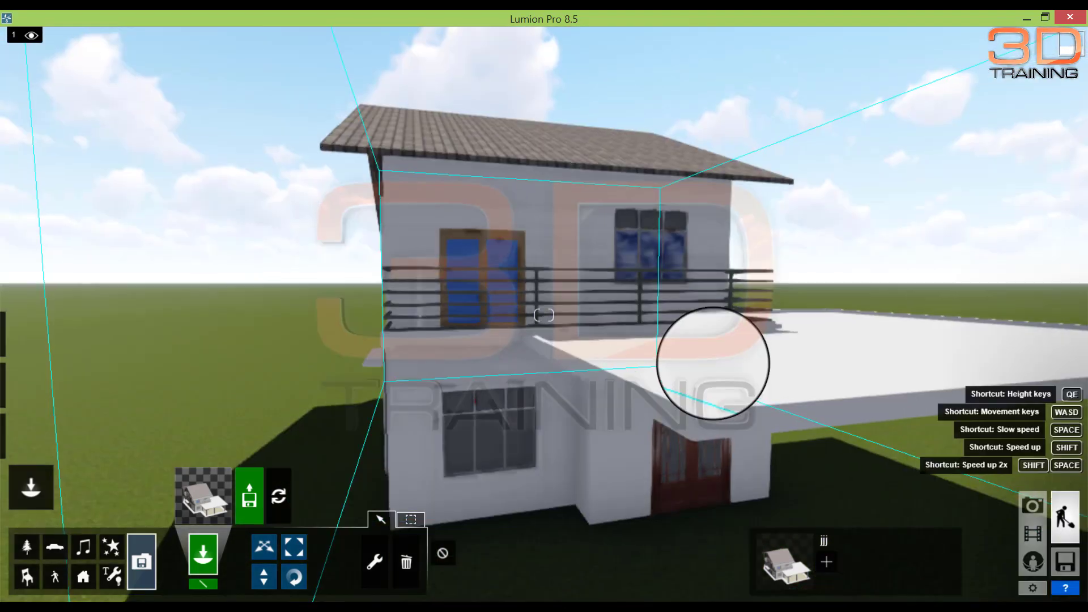
right_drag(711, 364, 712, 364)
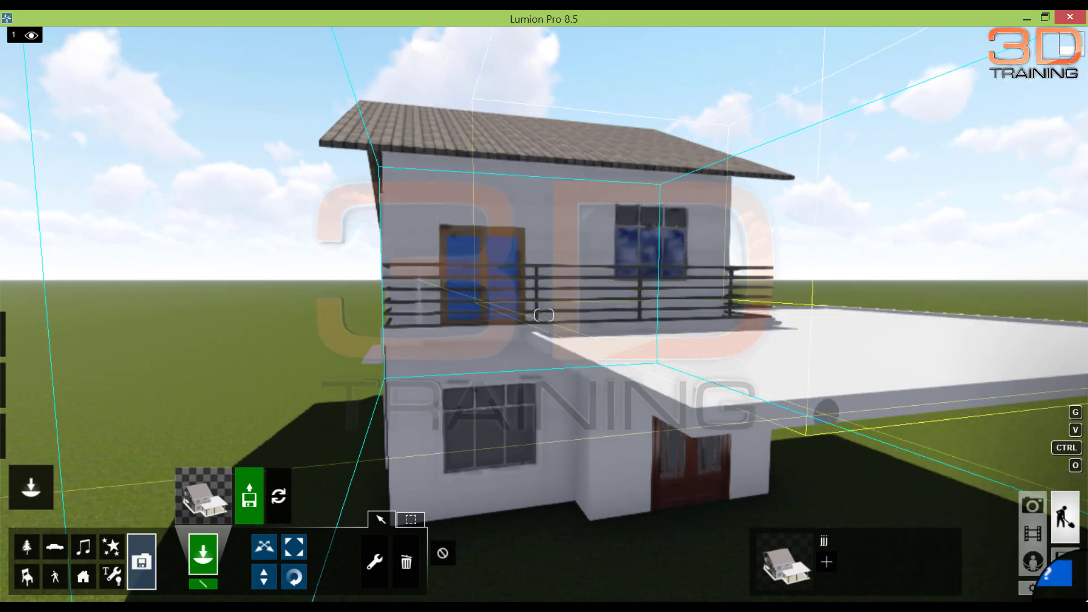
Step: Set the editor resolution to 100% and the editor quality to the highest, four-star level
click(1039, 587)
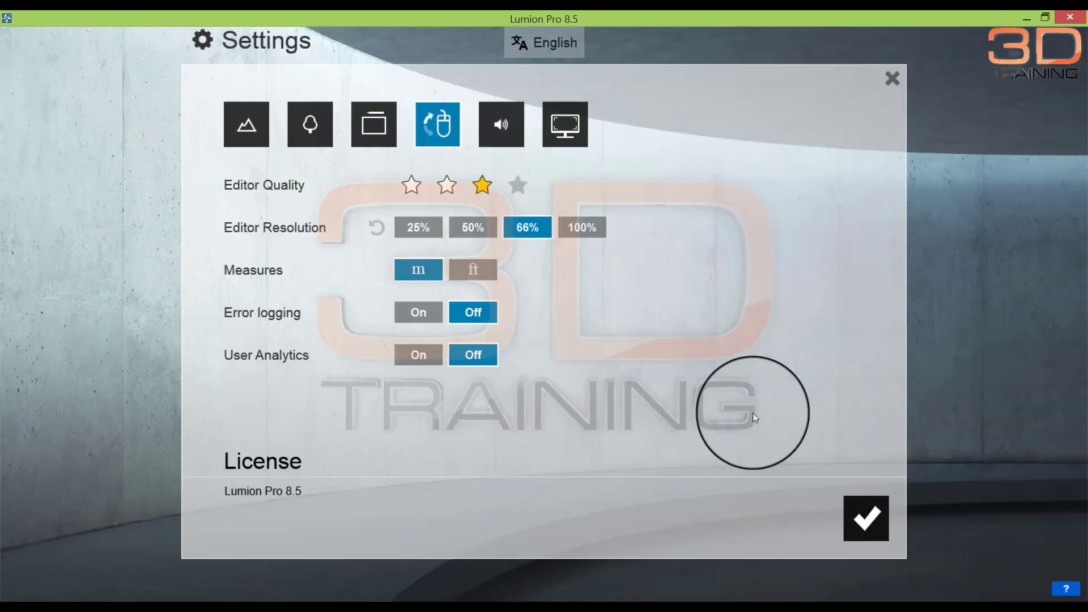
click(573, 229)
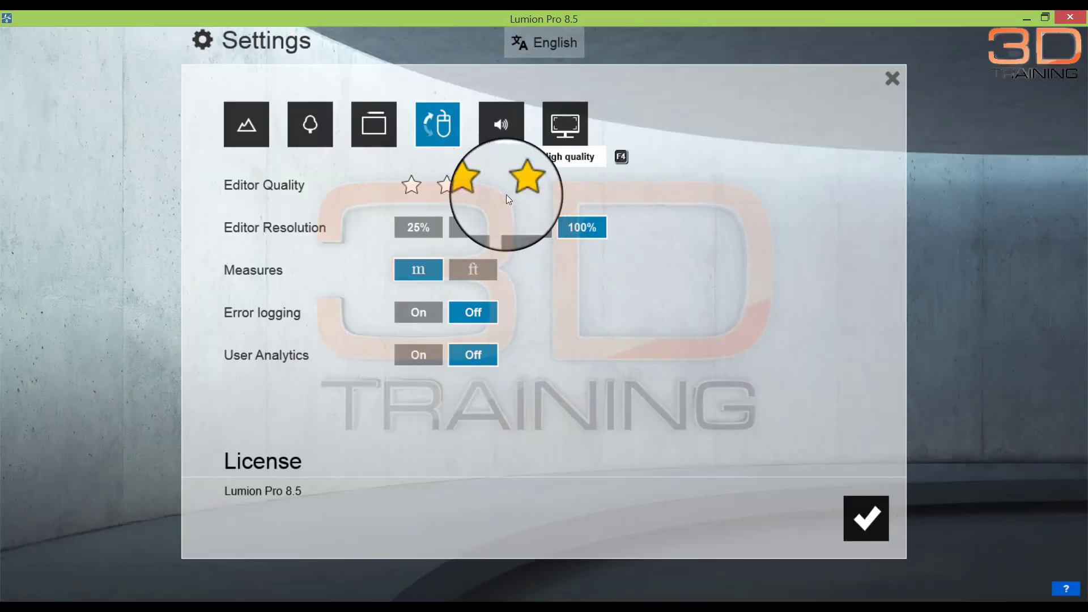
click(517, 184)
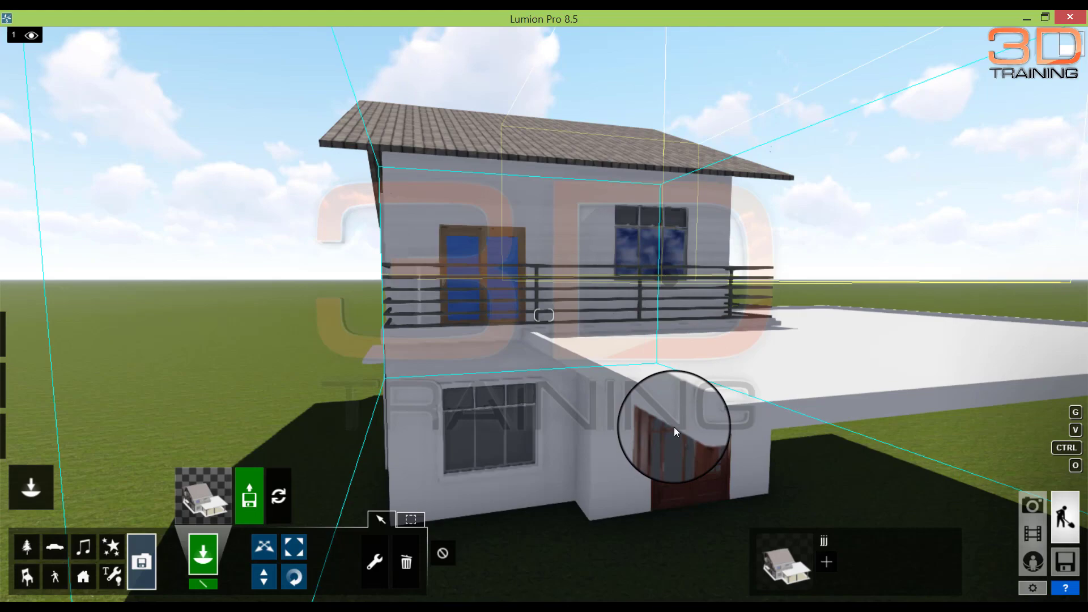
Step: Examine the house's balcony side and flat carport roof at full display quality, and review the editor quality settings
mouse_move(666, 410)
right_down()
mouse_move(690, 428)
mouse_move(663, 413)
mouse_move(695, 418)
mouse_move(663, 412)
mouse_move(651, 369)
mouse_move(666, 411)
right_up()
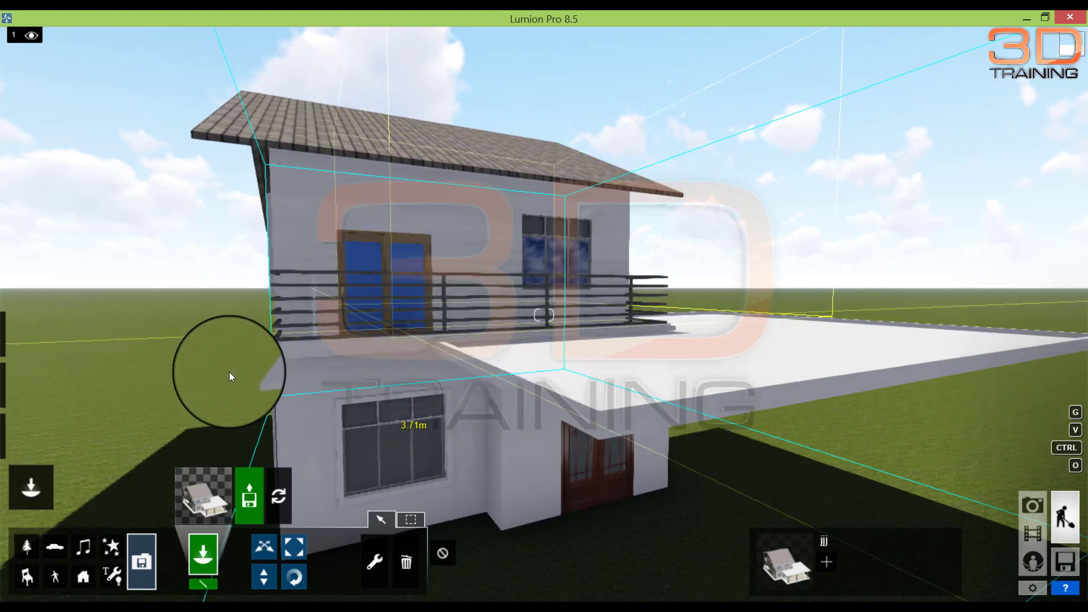
right_drag(700, 416, 676, 373)
key(d)
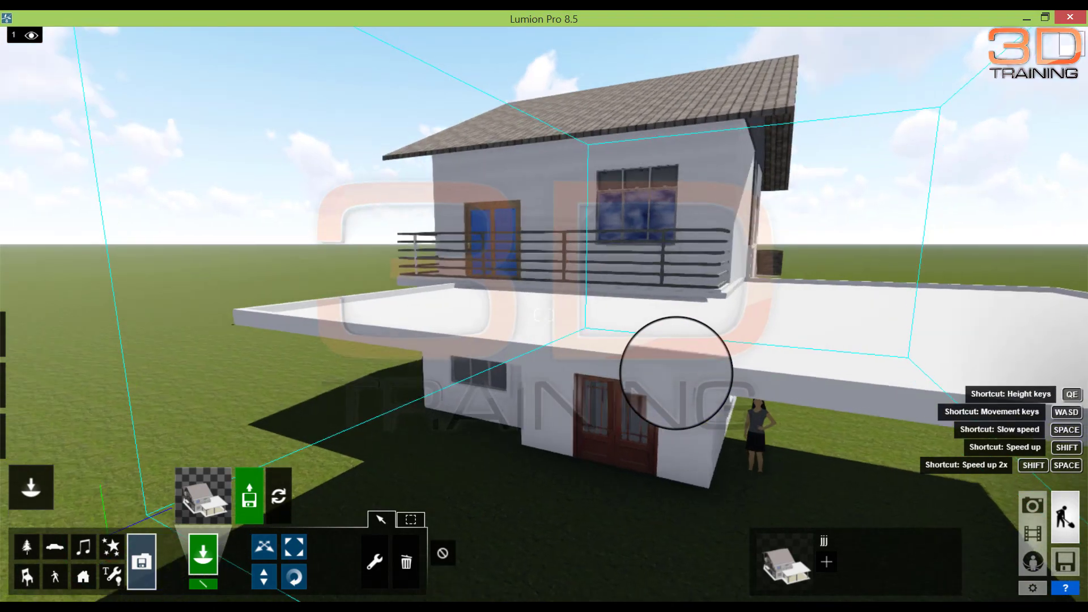
key(d)
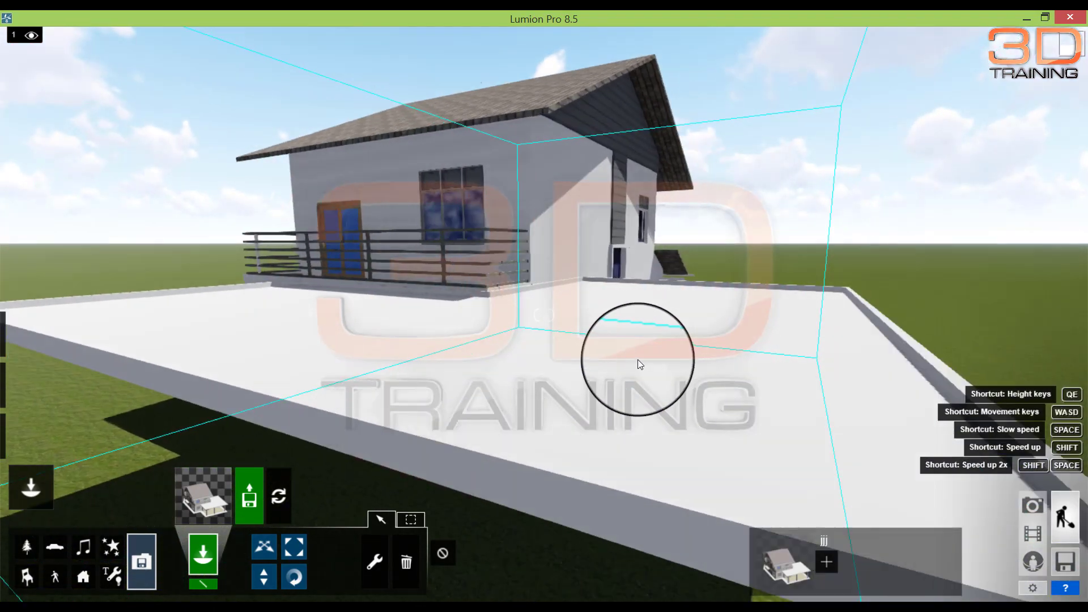
key(s)
mouse_move(634, 363)
right_down()
mouse_move(646, 384)
mouse_move(645, 365)
right_up()
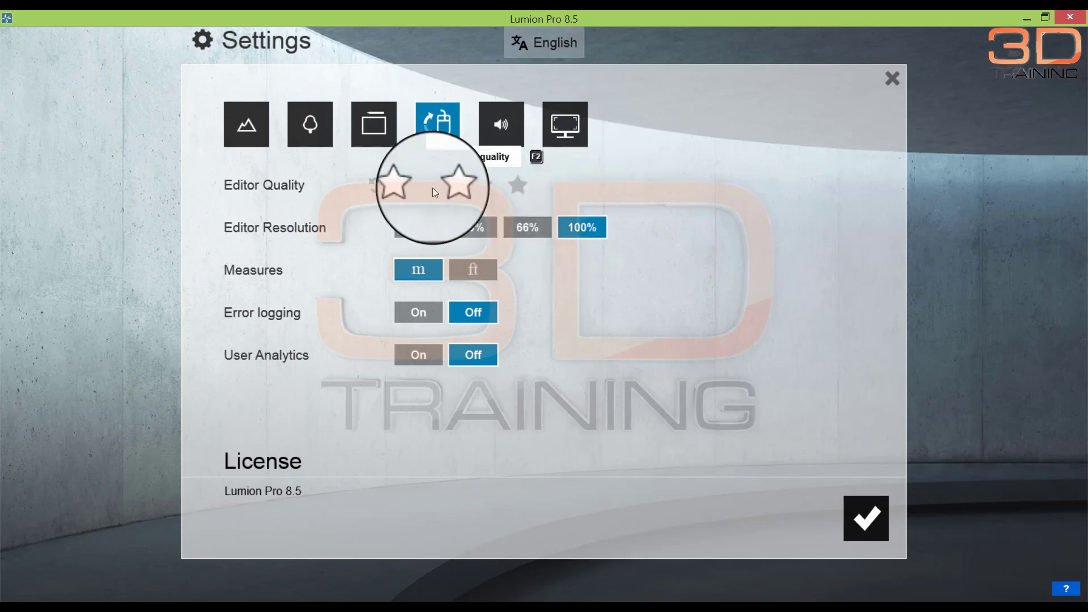
click(869, 520)
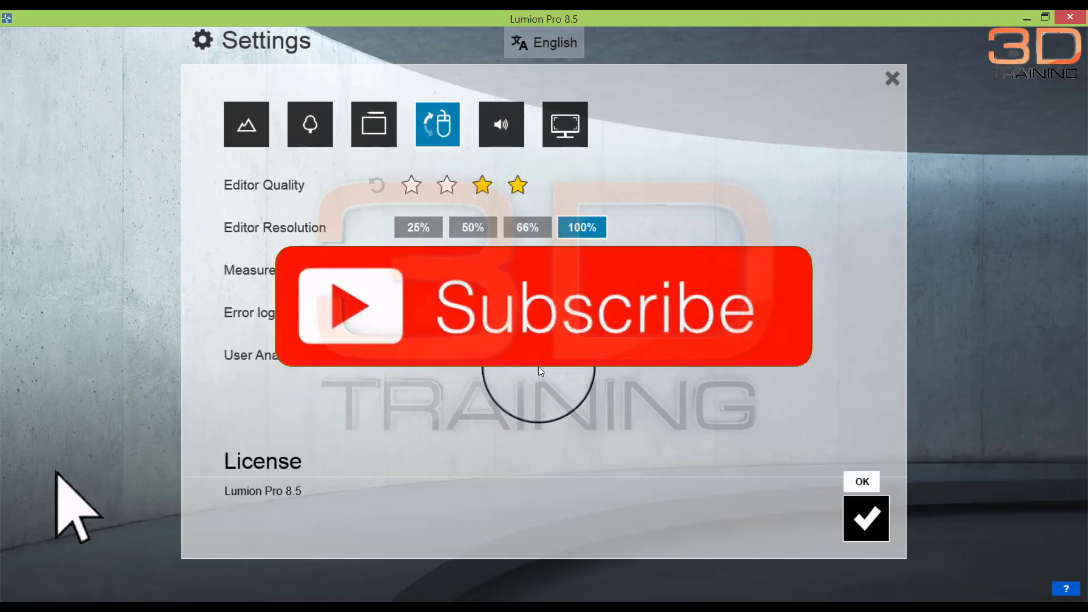